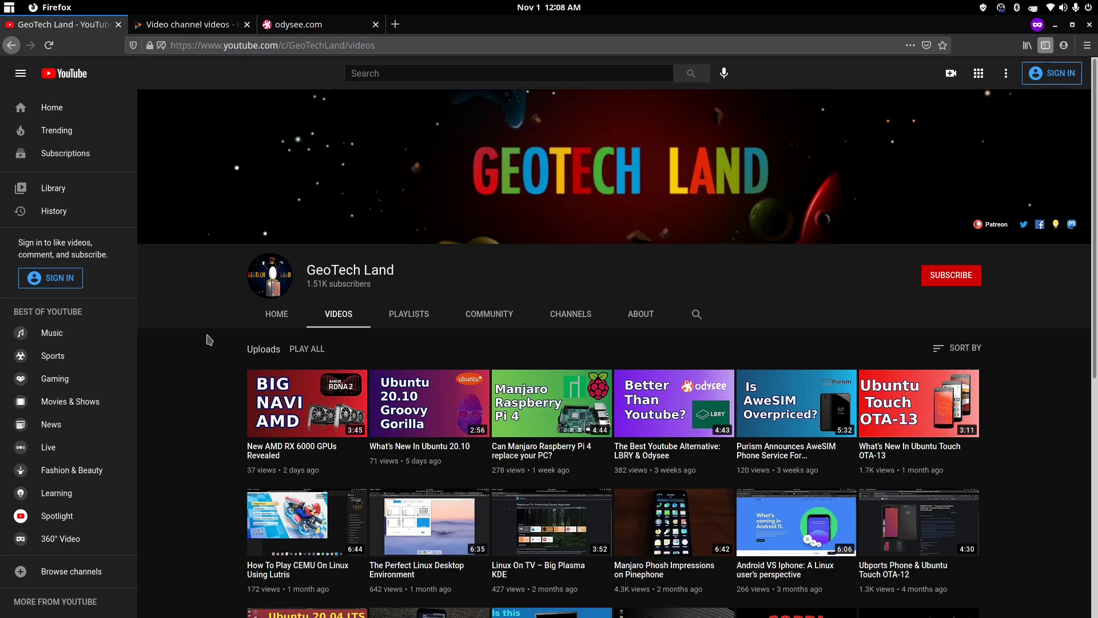
# - View the GeoTech Land channel videos on Peertube, then its Odysee search results
pyautogui.click(196, 27)
pyautogui.click(279, 29)
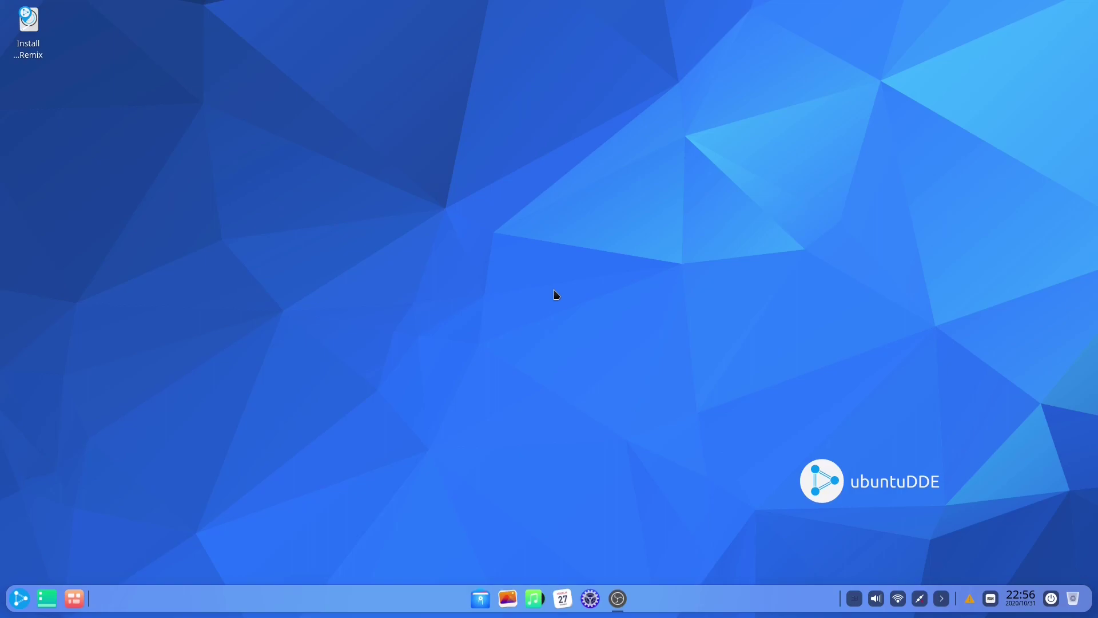
# - Launch the Software store from the launcher and drag its window to the right
pyautogui.press('super')
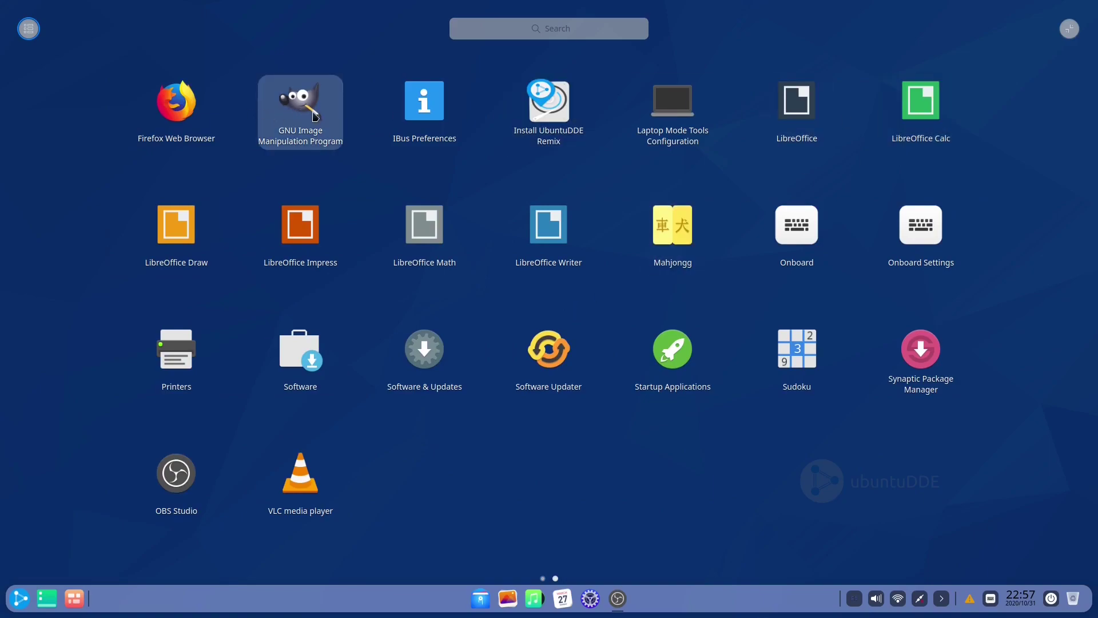
pyautogui.click(280, 352)
pyautogui.moveTo(563, 36); pyautogui.dragTo(735, 48)
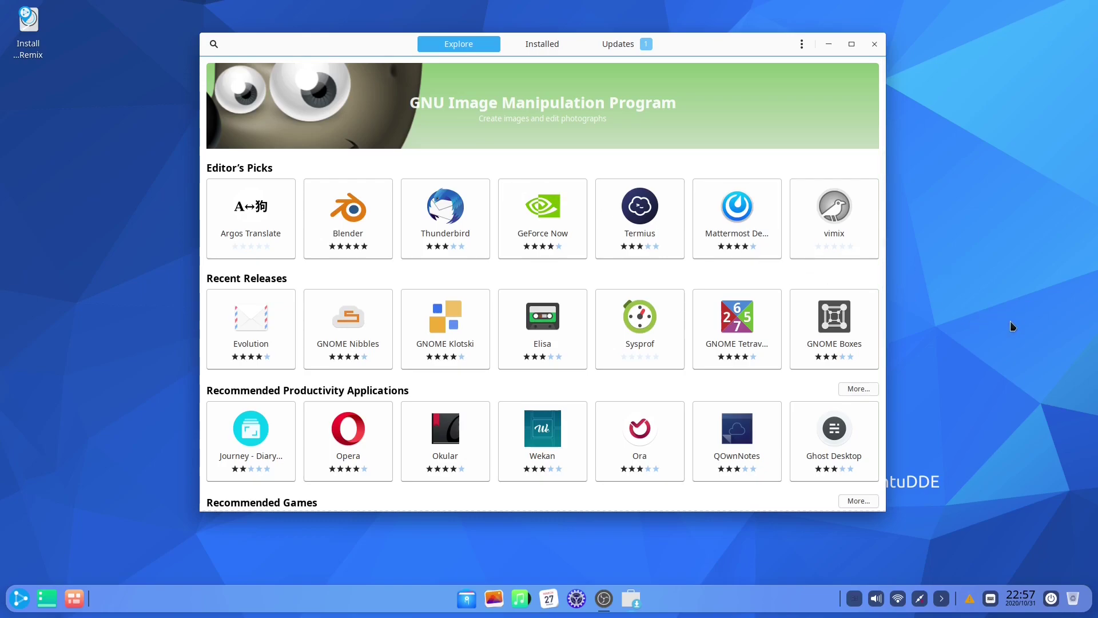
# - Toggle the launcher to compact mode, close it, and minimize the Software store window
pyautogui.click(20, 598)
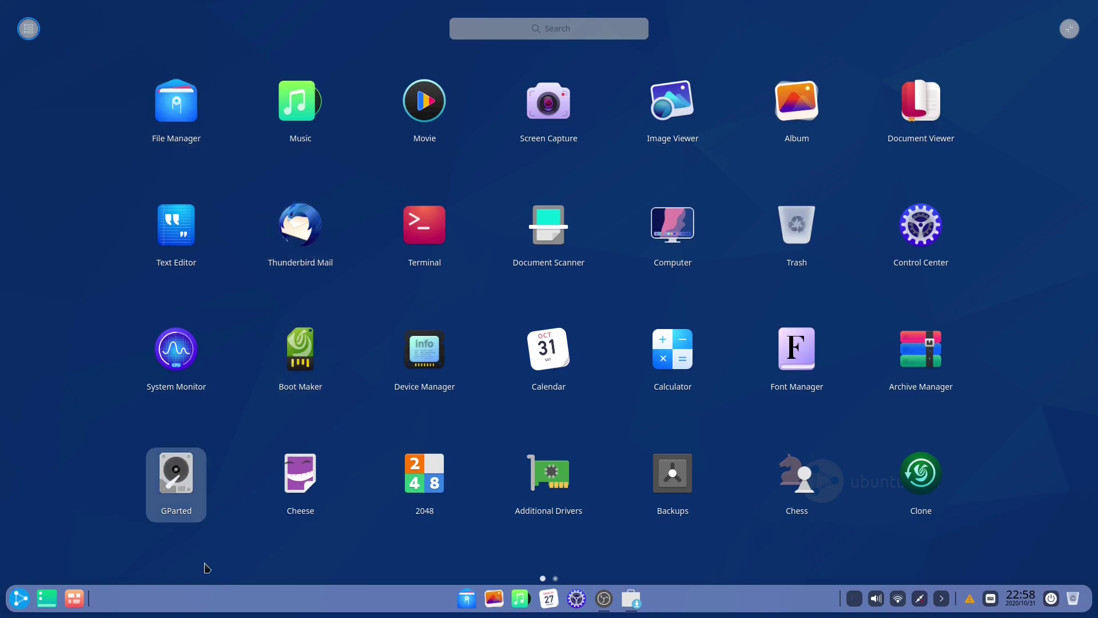
pyautogui.click(1069, 29)
pyautogui.click(966, 235)
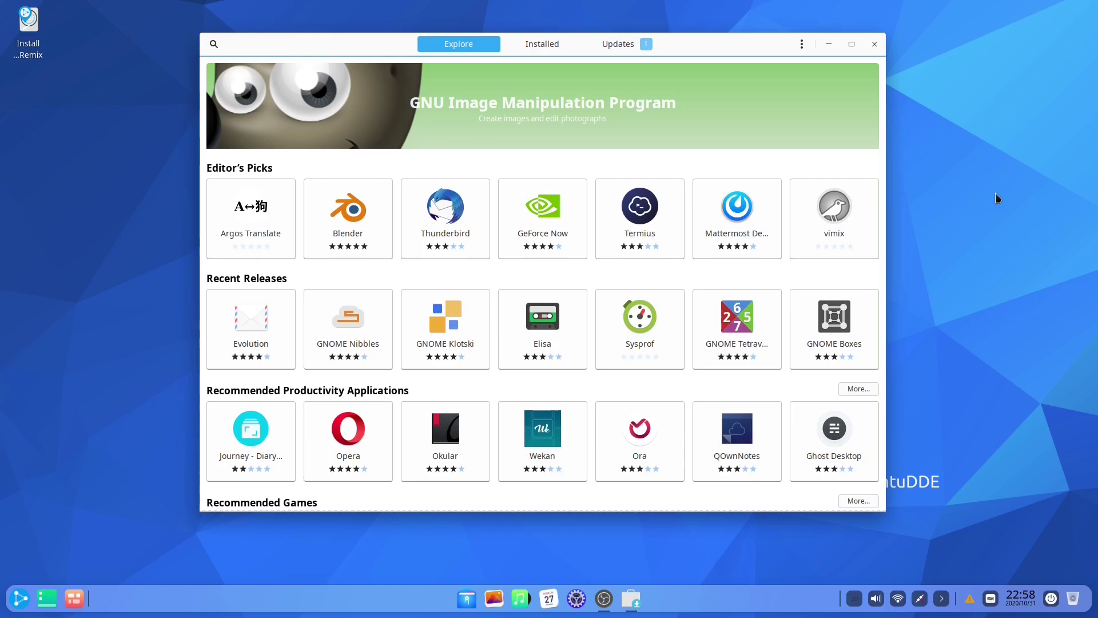
pyautogui.click(828, 44)
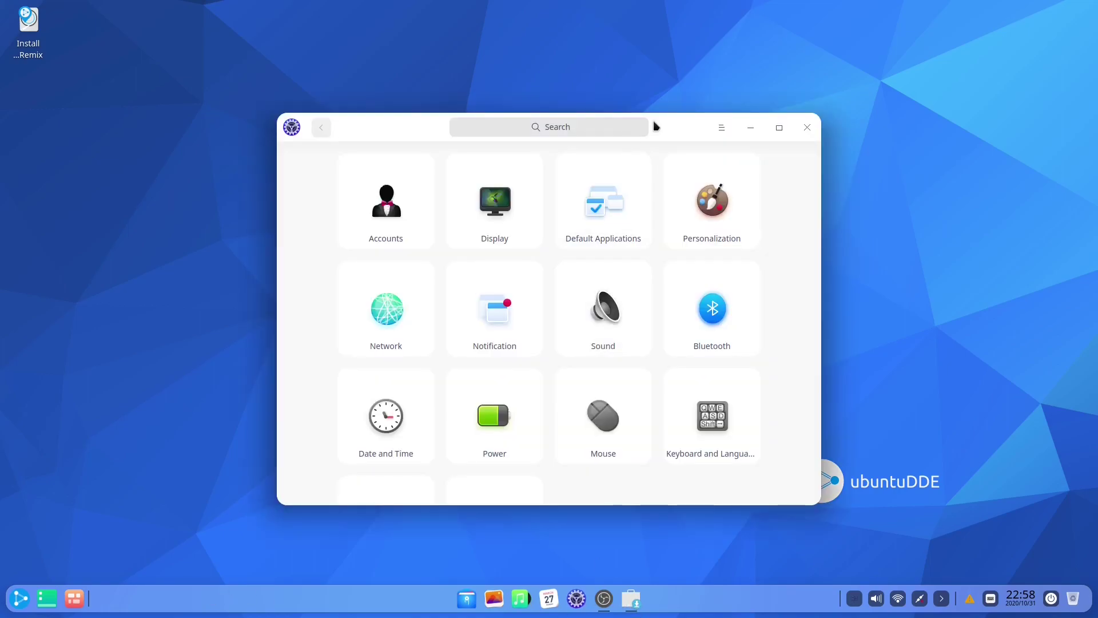
# - Open Personalization in Control Center to apply the Dark theme, repositioning the window
pyautogui.moveTo(666, 123); pyautogui.dragTo(649, 64)
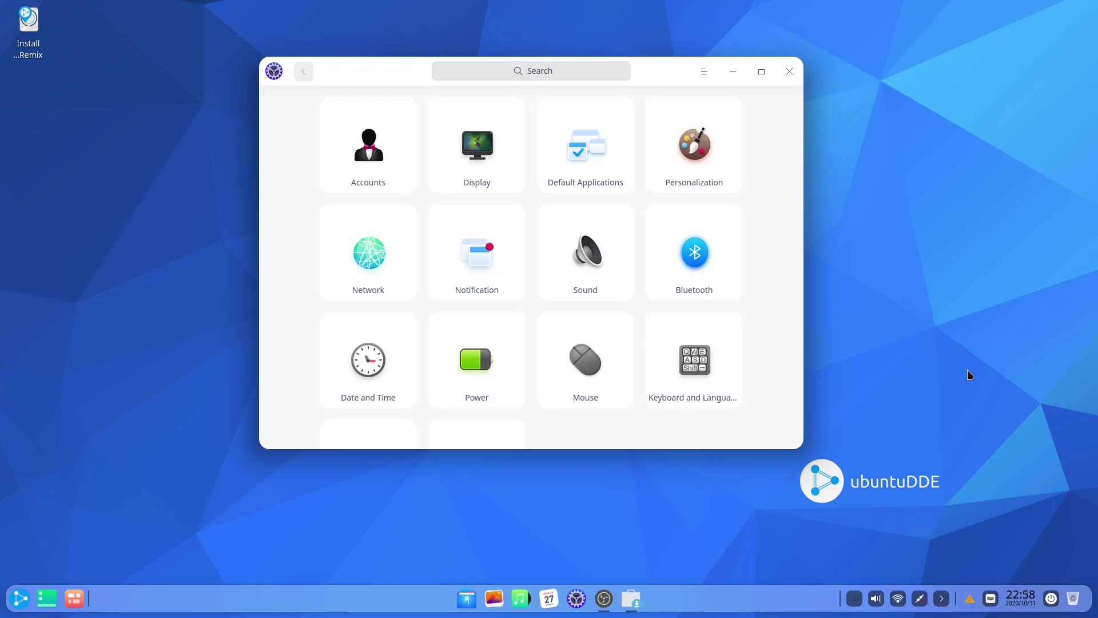
pyautogui.click(694, 148)
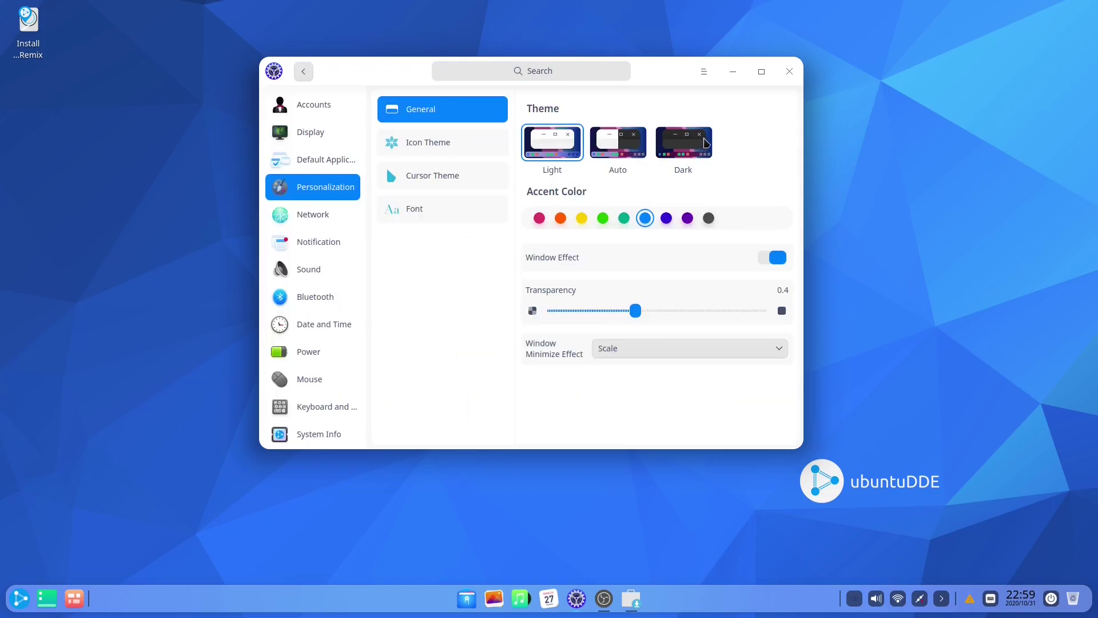
pyautogui.moveTo(680, 69); pyautogui.dragTo(728, 65)
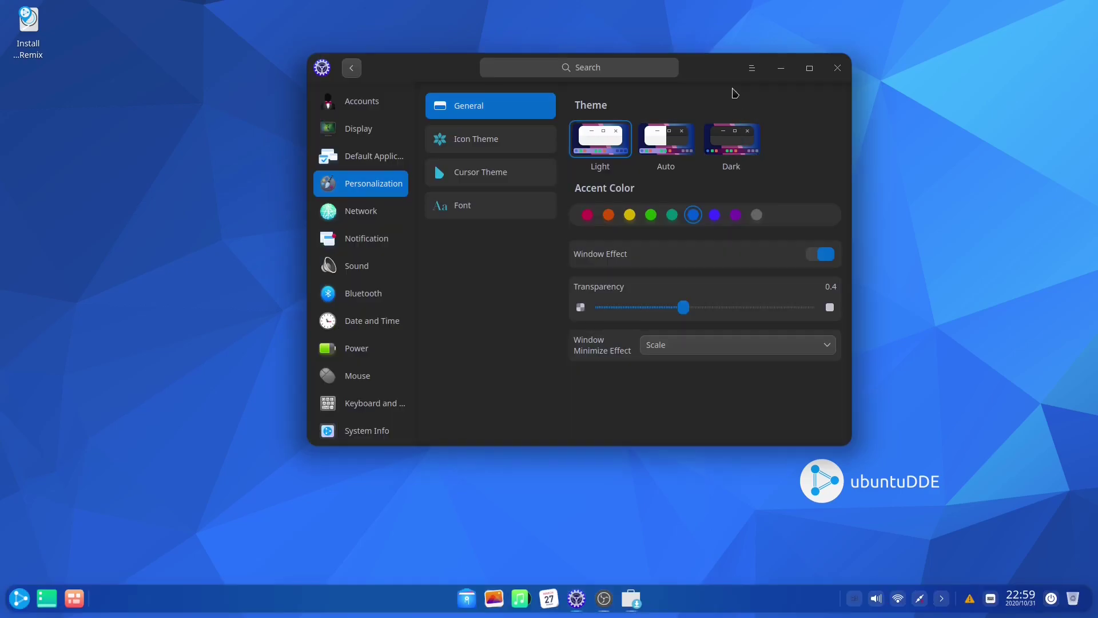
pyautogui.moveTo(709, 67)
pyautogui.mouseDown()
pyautogui.moveTo(739, 61)
pyautogui.moveTo(719, 68)
pyautogui.mouseUp()
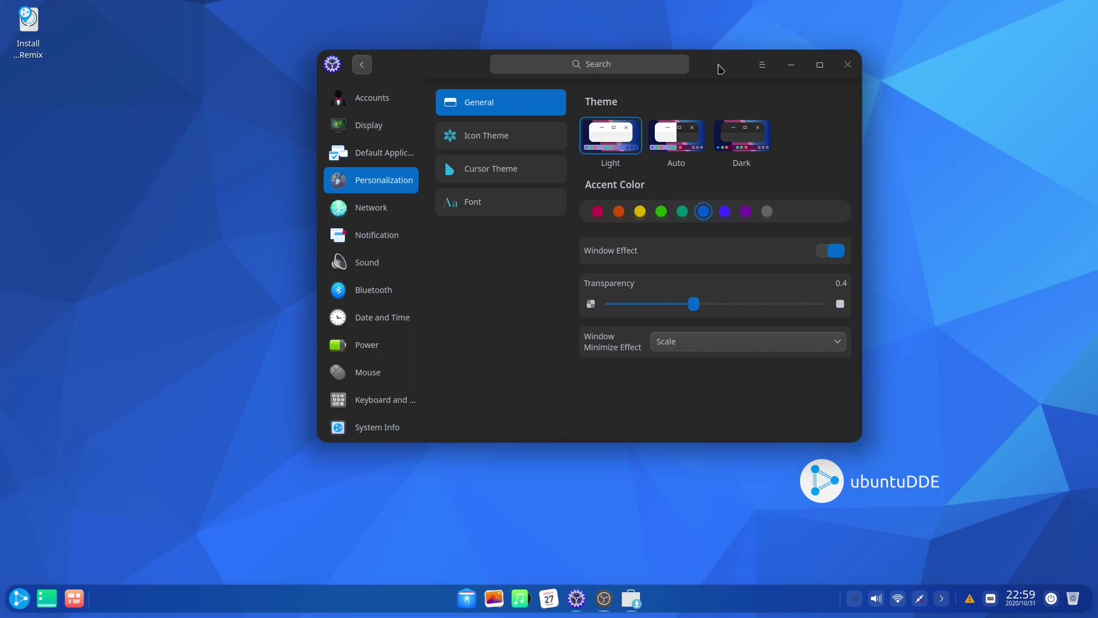
pyautogui.moveTo(719, 69)
pyautogui.mouseDown()
pyautogui.moveTo(728, 128)
pyautogui.moveTo(705, 80)
pyautogui.mouseUp()
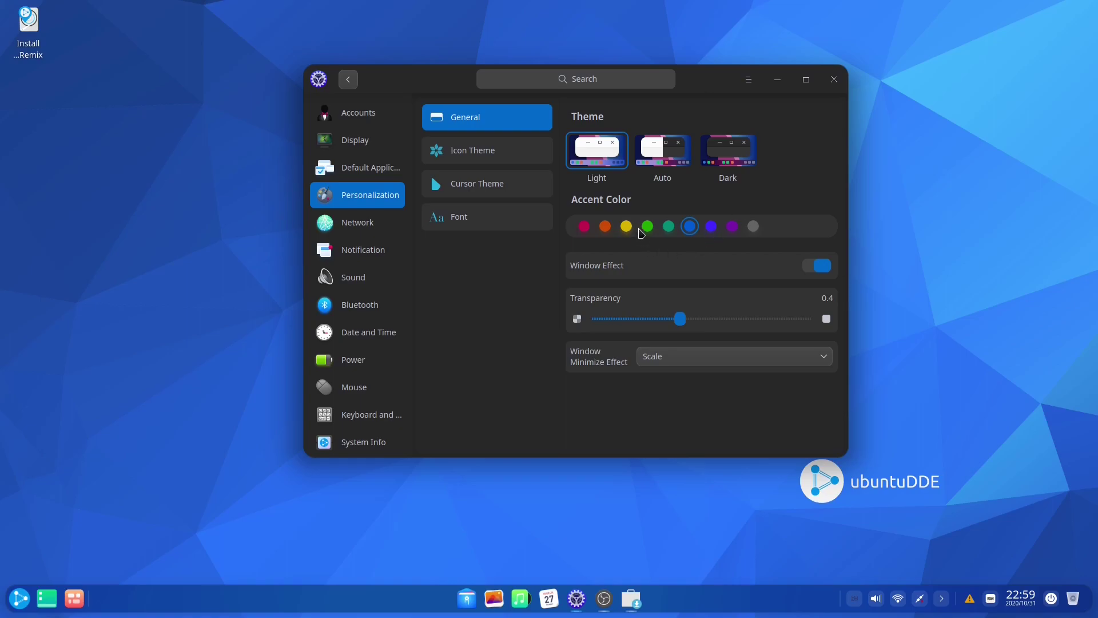
# - Try the green, yellow and teal accent colours, then return to blue
pyautogui.click(647, 226)
pyautogui.click(626, 226)
pyautogui.click(649, 227)
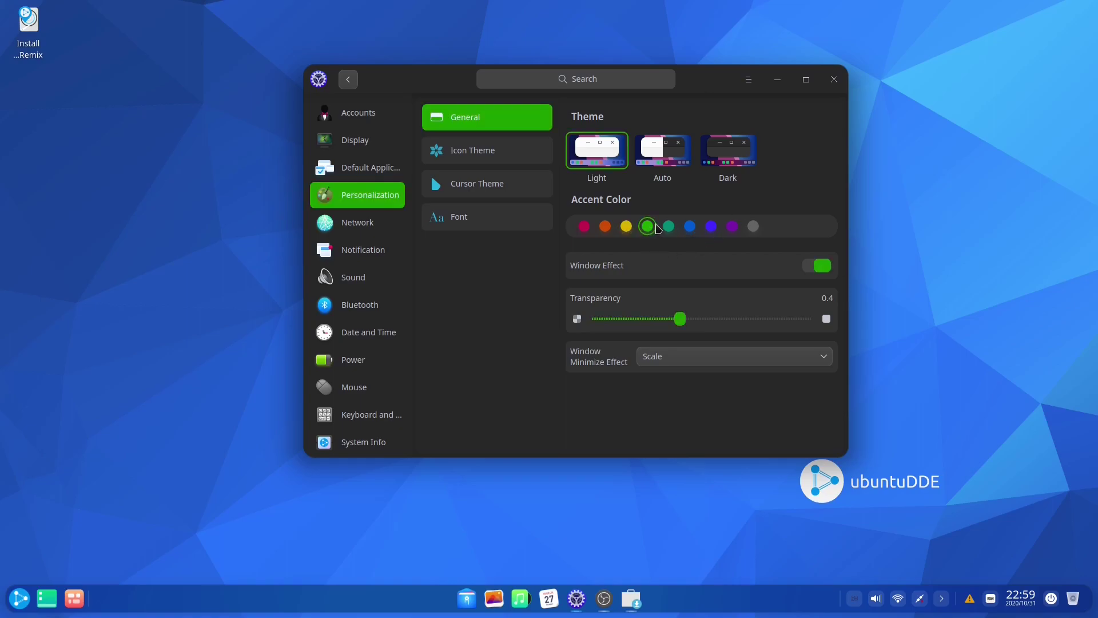
pyautogui.click(668, 226)
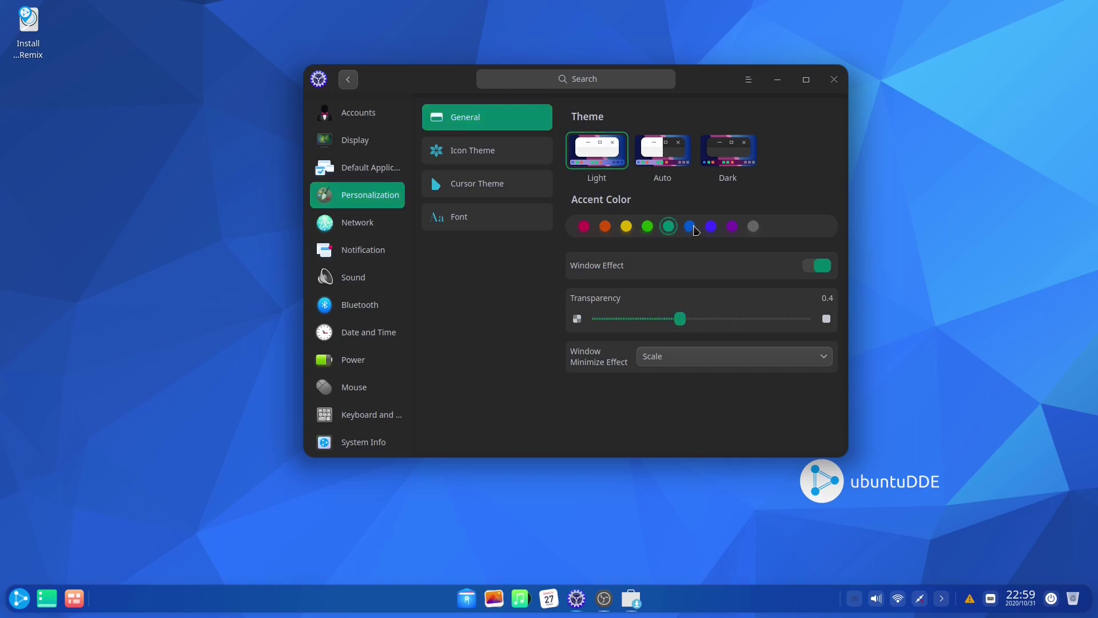
pyautogui.click(690, 226)
# - Browse the icon theme list and cursor themes, then close Control Center
pyautogui.click(544, 149)
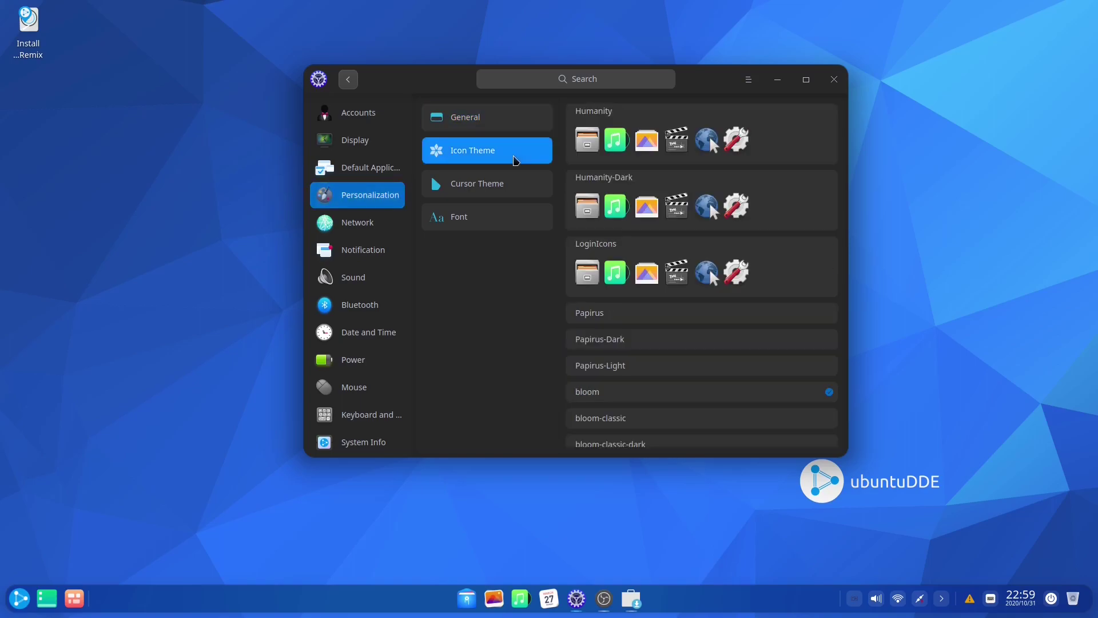
pyautogui.scroll(-3, 669, 263)
pyautogui.scroll(3, 669, 263)
pyautogui.scroll(-3, 669, 263)
pyautogui.scroll(3, 670, 249)
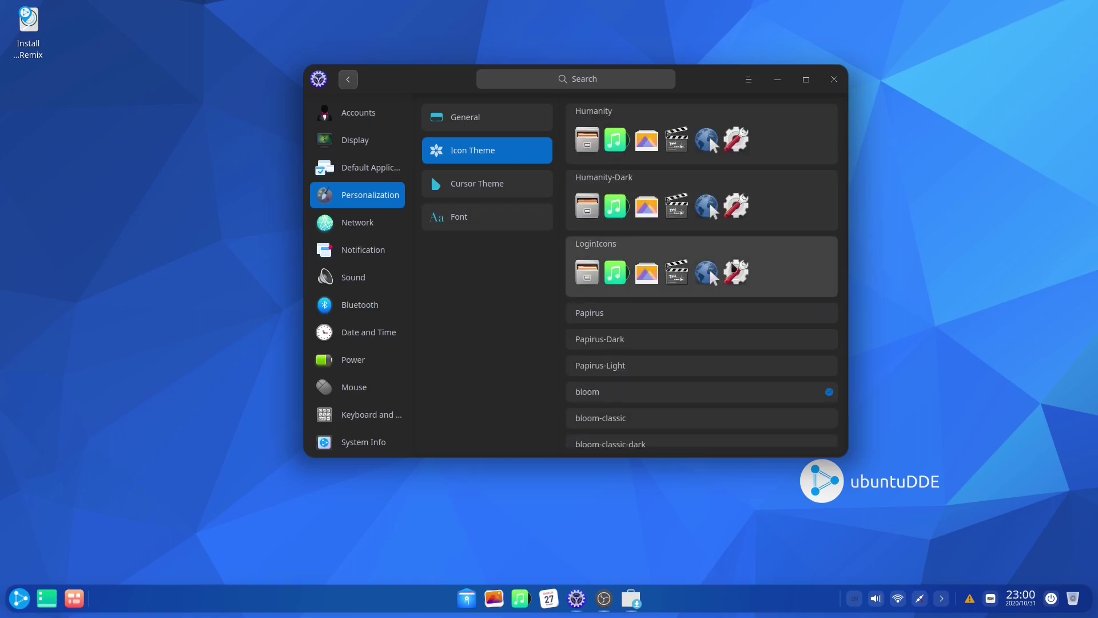
pyautogui.scroll(-3, 716, 252)
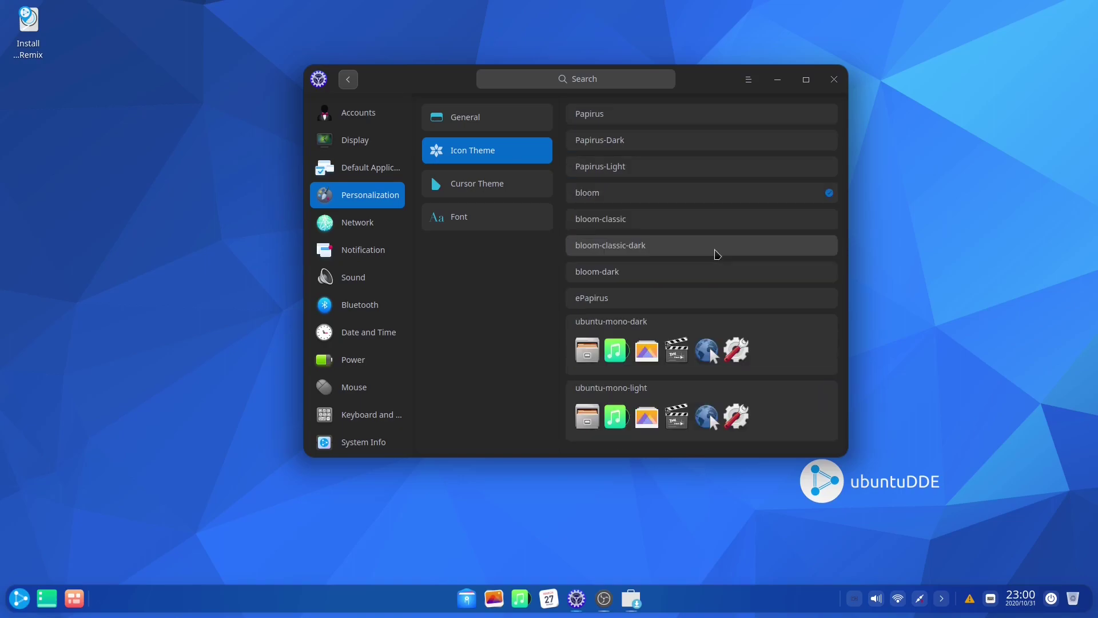
pyautogui.click(477, 183)
pyautogui.click(836, 81)
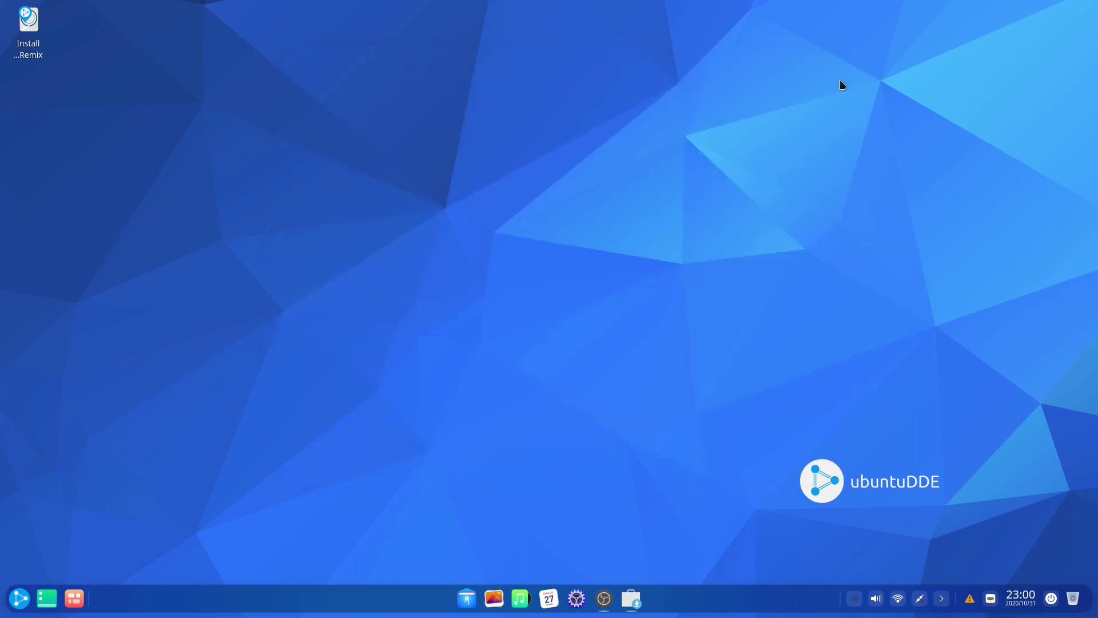
# - Turn the dock into a full-width Efficient Mode taskbar and open the launcher
pyautogui.rightClick(292, 598)
pyautogui.moveTo(351, 553)
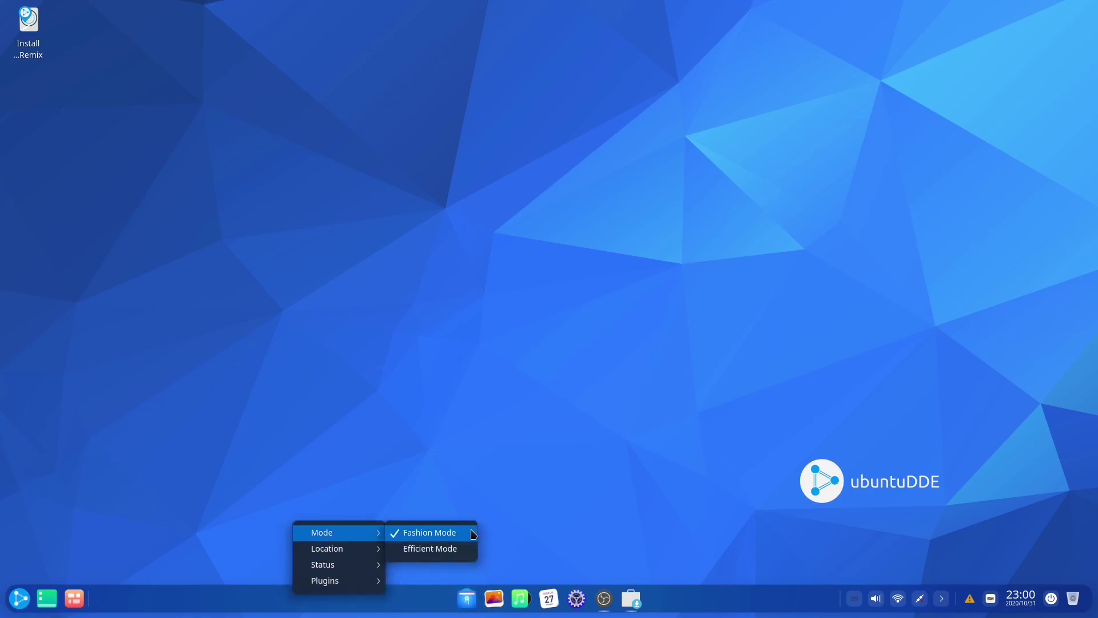
pyautogui.click(470, 455)
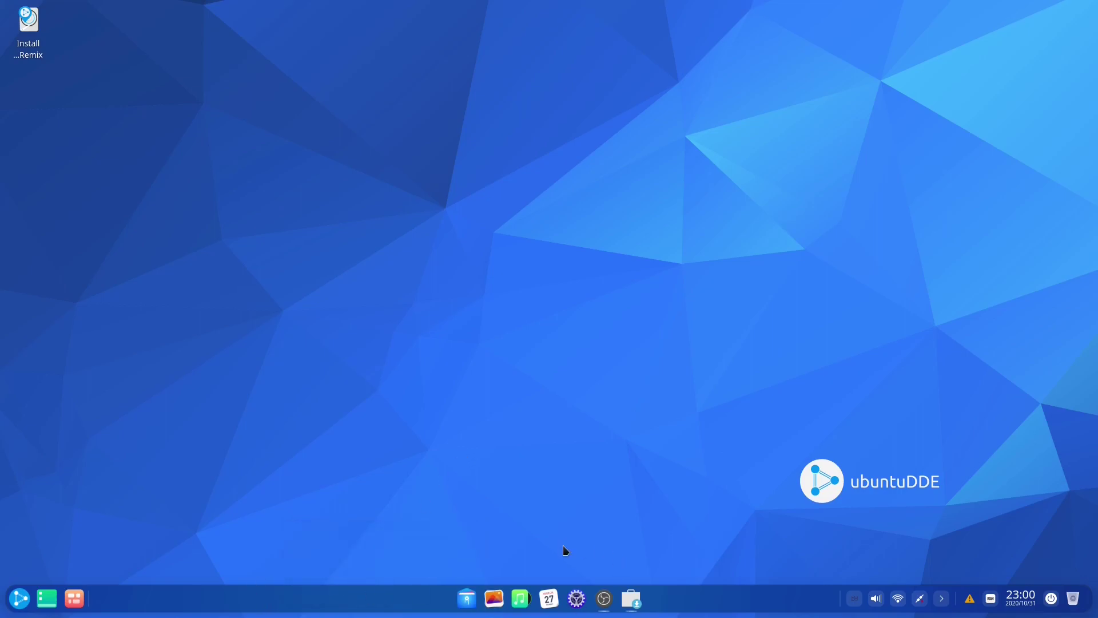
pyautogui.rightClick(418, 607)
pyautogui.moveTo(473, 539)
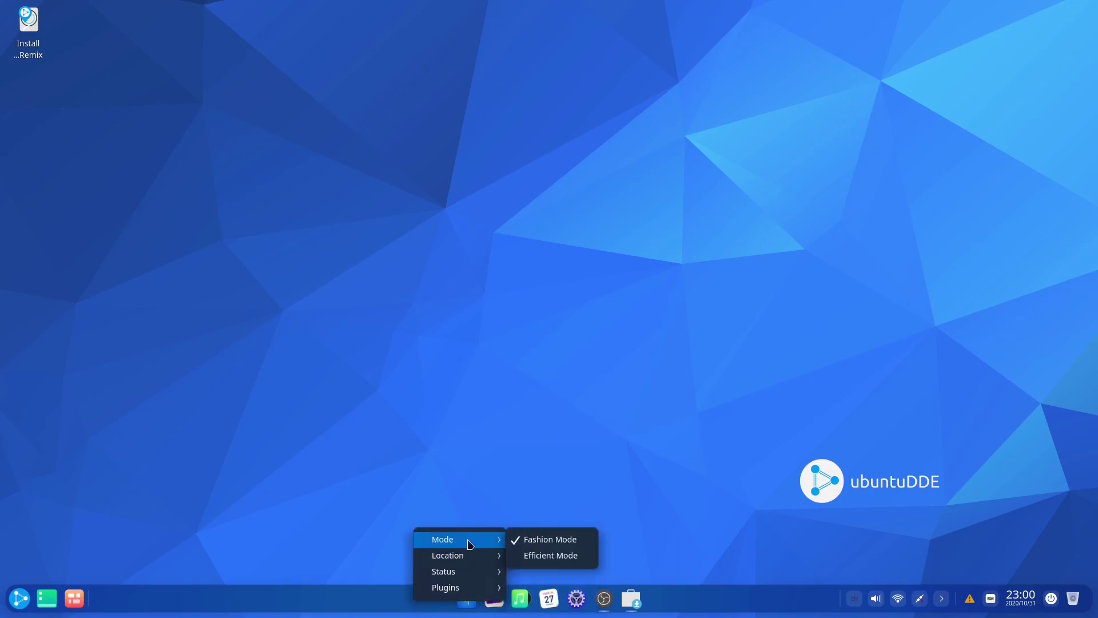
pyautogui.click(568, 563)
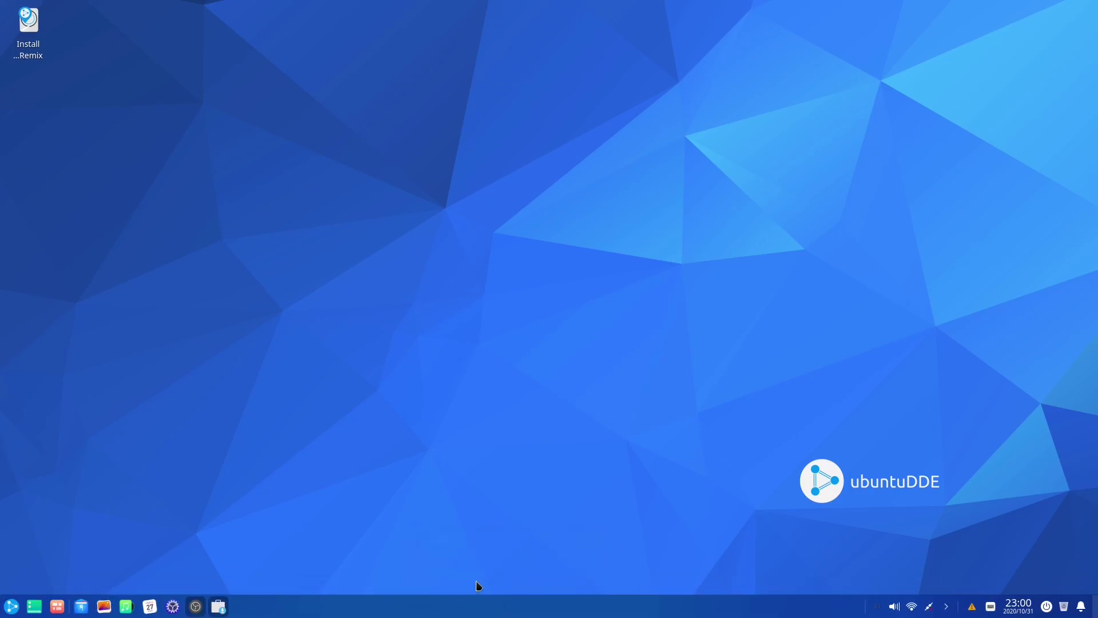
pyautogui.click(12, 605)
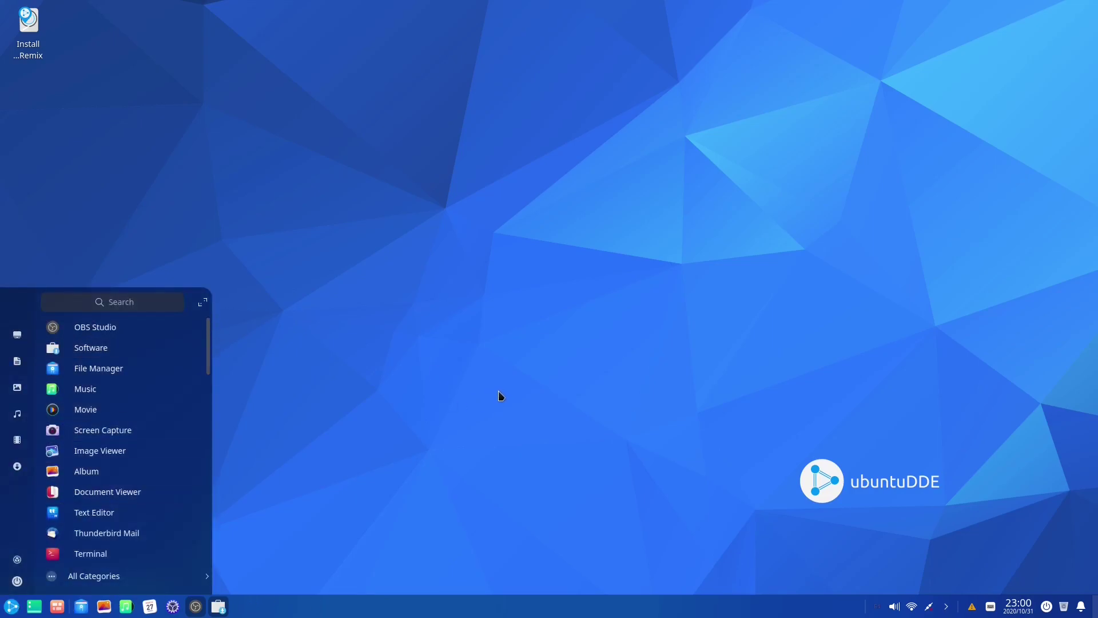
# - Switch the dock back to Fashion Mode and open the launcher menu
pyautogui.rightClick(309, 605)
pyautogui.moveTo(340, 546)
pyautogui.click(430, 547)
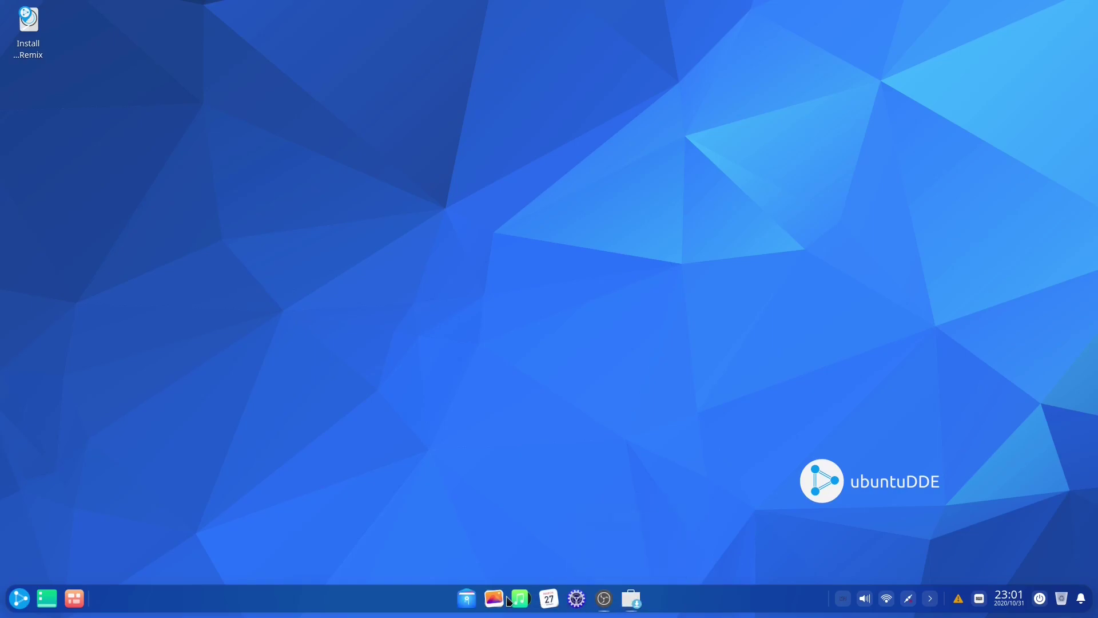
pyautogui.click(19, 598)
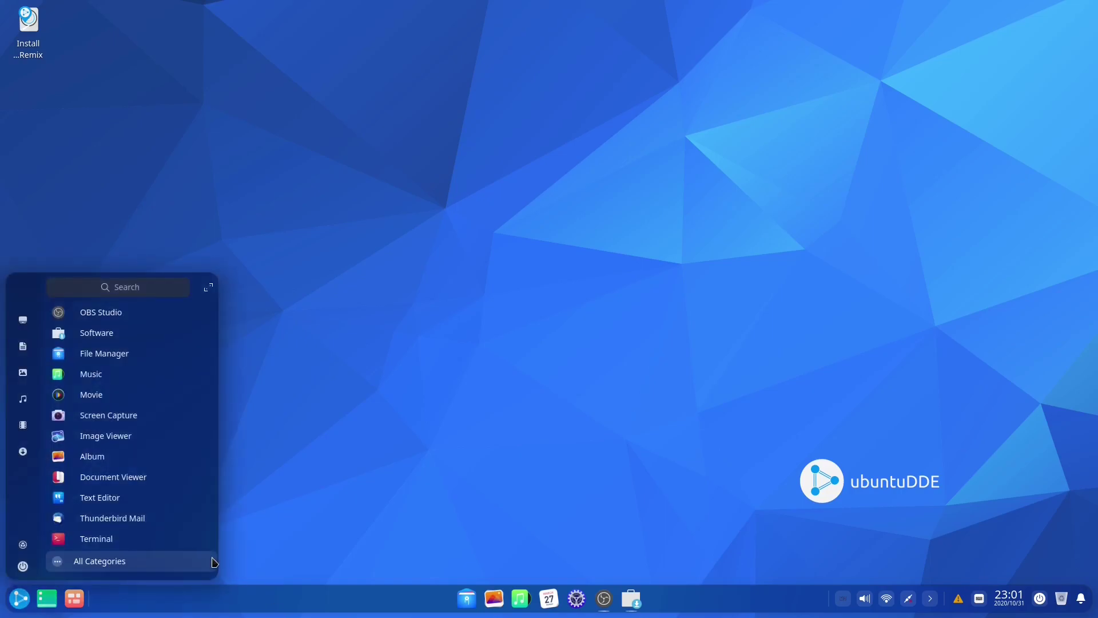
# - Move the dock to the top screen edge, then back to the bottom
pyautogui.rightClick(242, 592)
pyautogui.moveTo(287, 552)
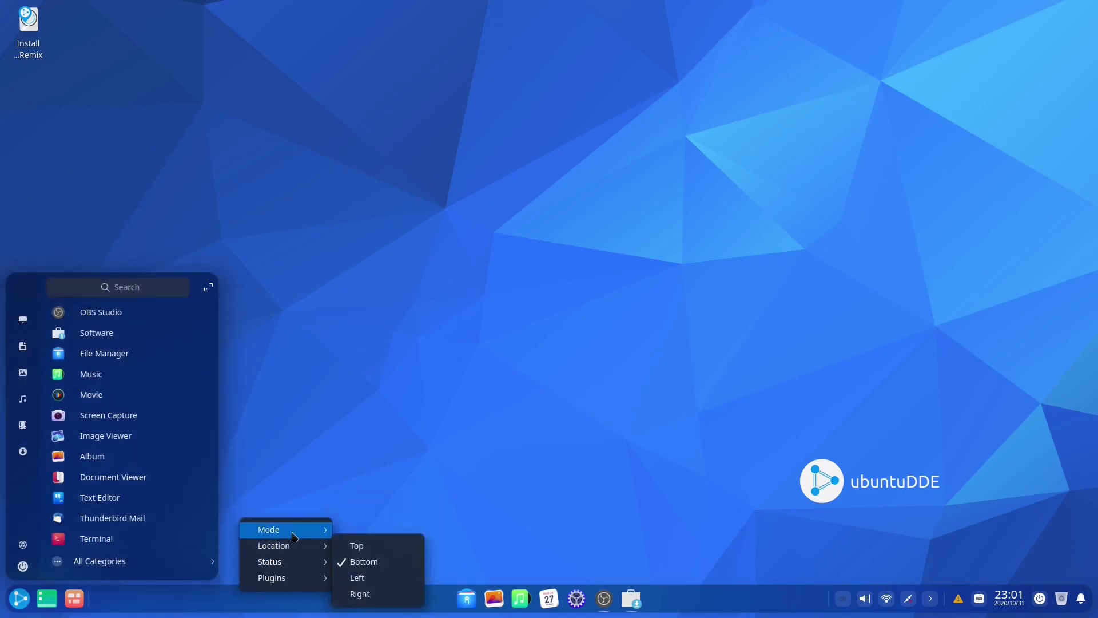
pyautogui.click(357, 546)
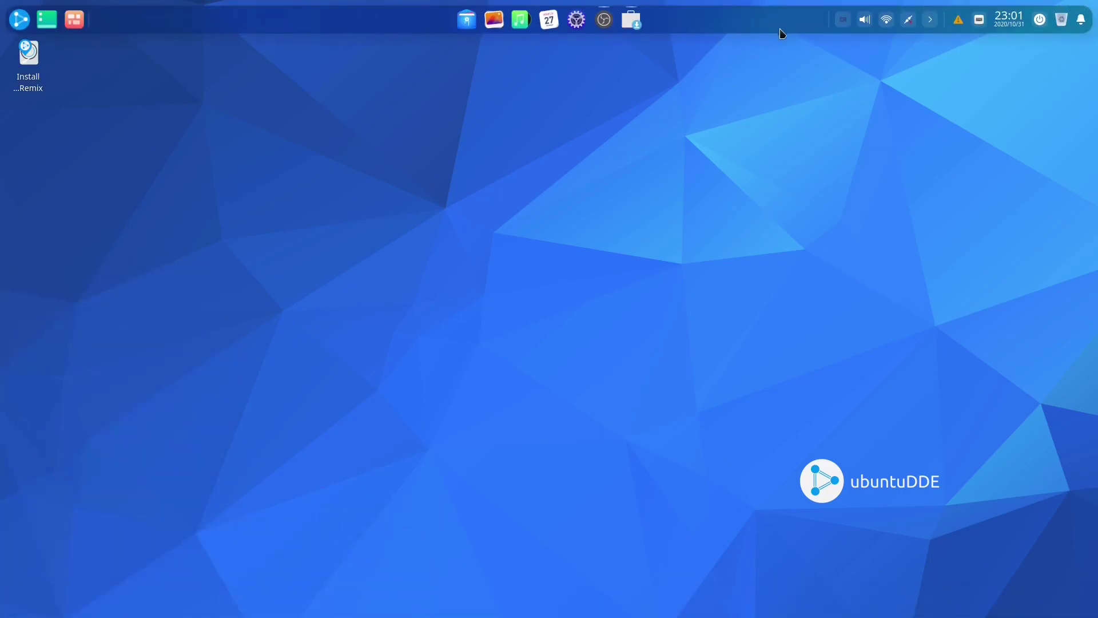
pyautogui.rightClick(655, 16)
pyautogui.moveTo(680, 49)
pyautogui.click(754, 58)
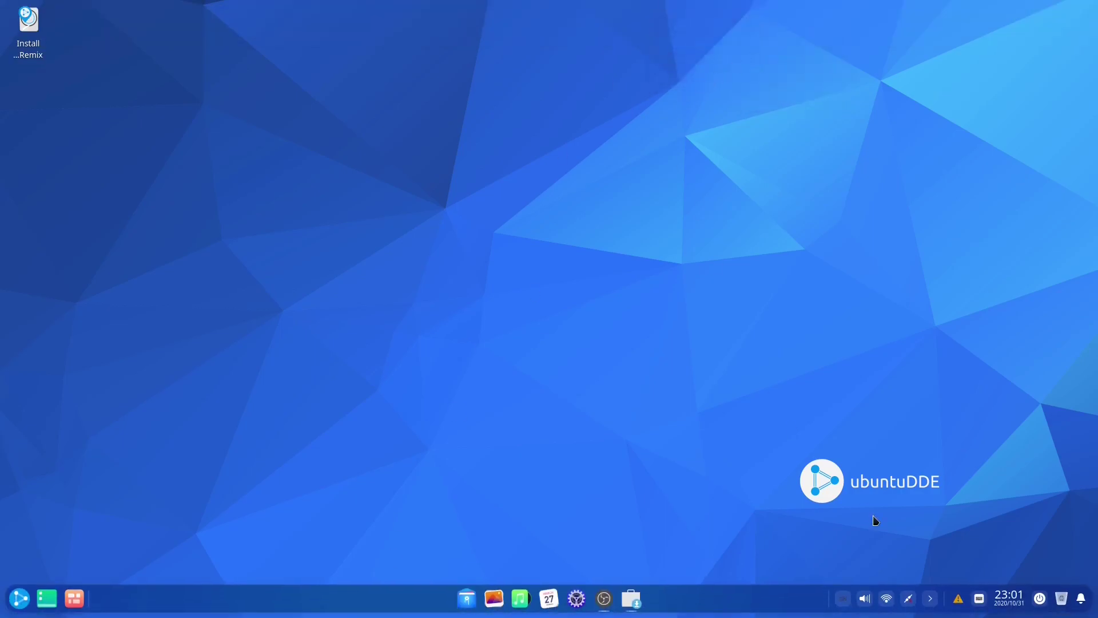
# - Open the file manager's Computer view with Super+E, restore and close it, then open the launcher
pyautogui.press('super+e')
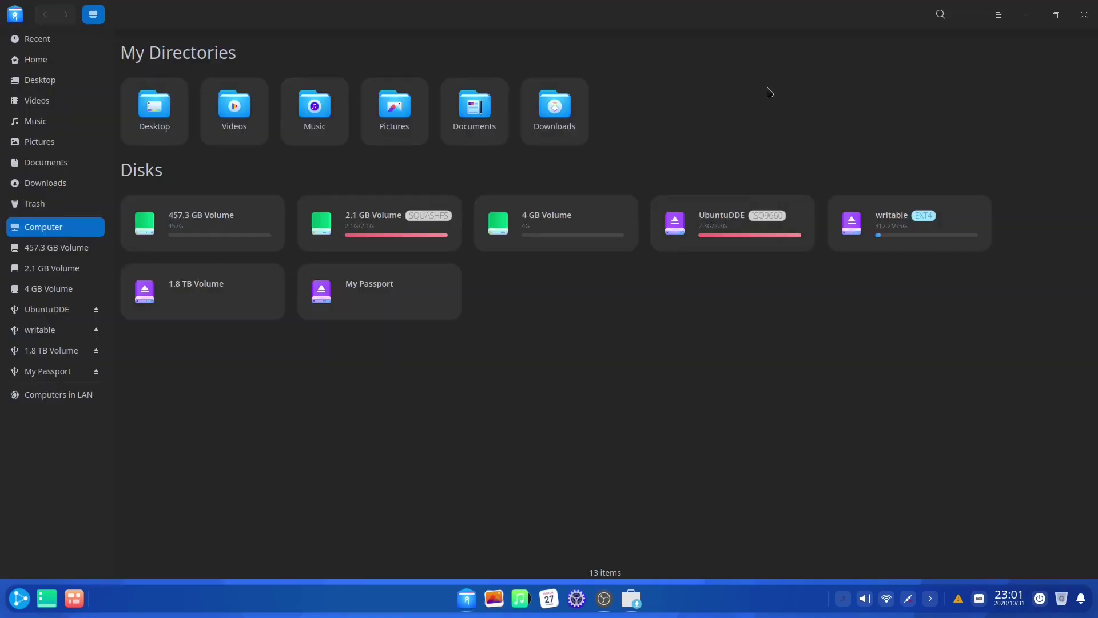
pyautogui.doubleClick(788, 13)
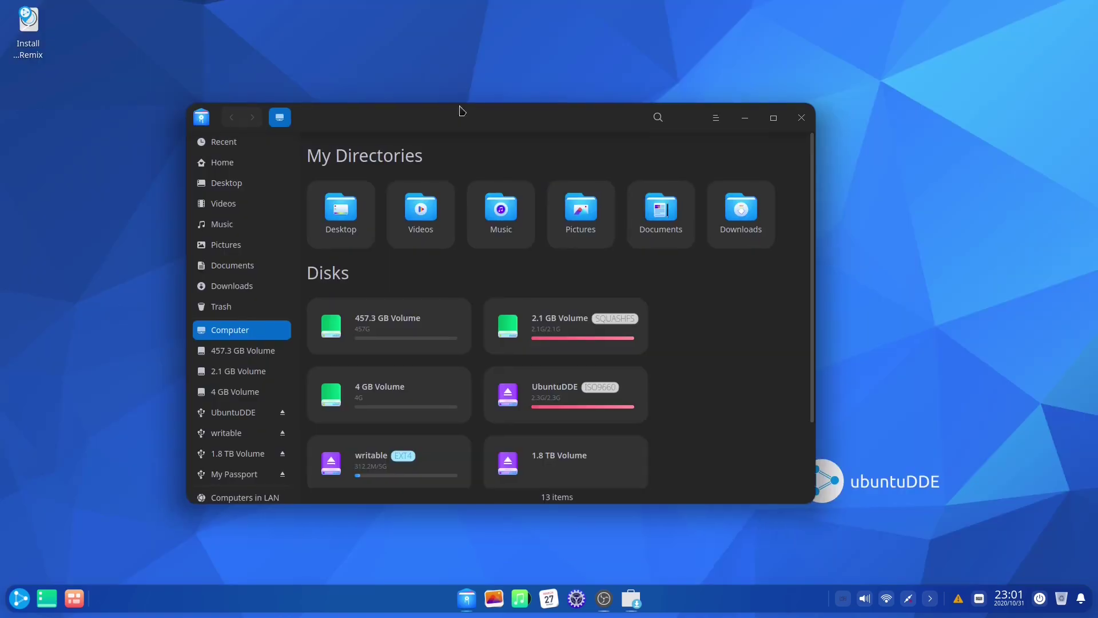
pyautogui.click(799, 116)
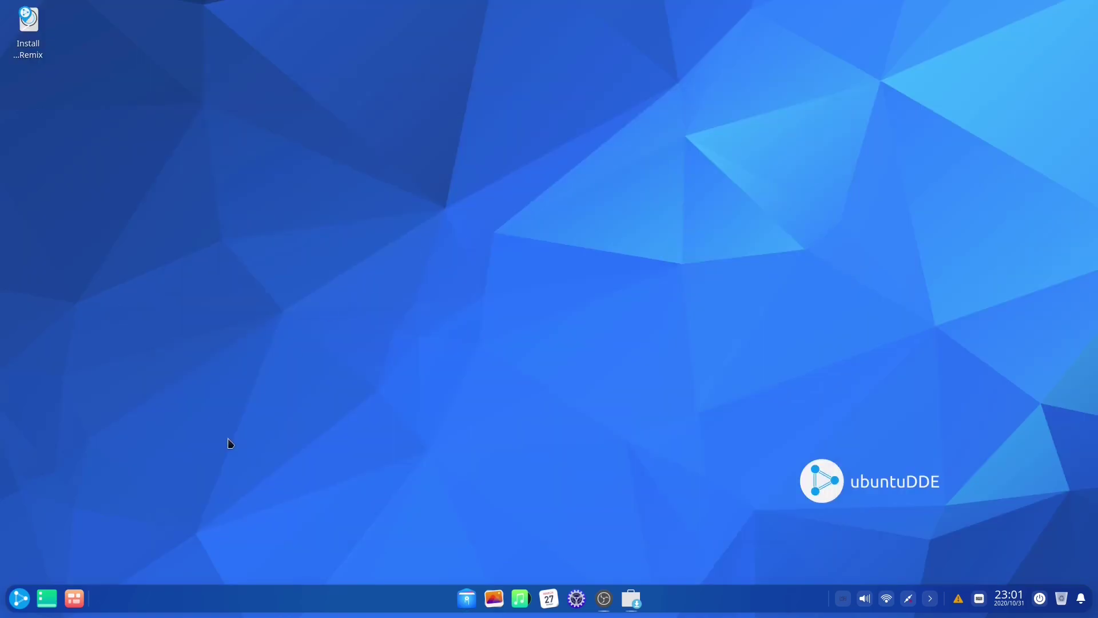
pyautogui.click(20, 598)
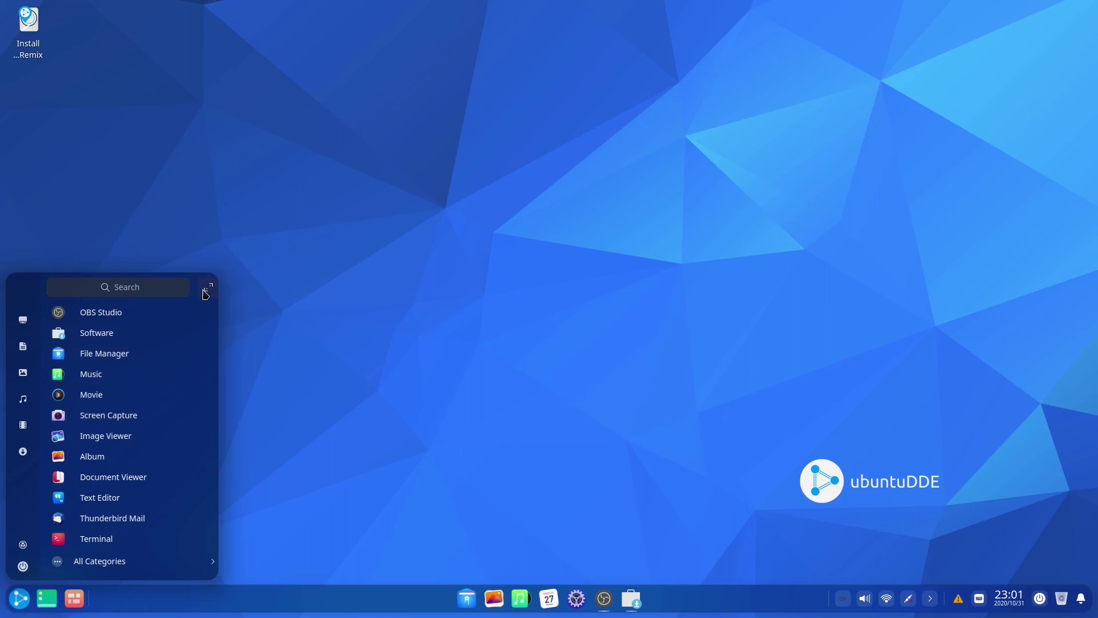
# - Expand the launcher to full screen, scroll its app pages, then switch to category view on Graphics
pyautogui.click(207, 288)
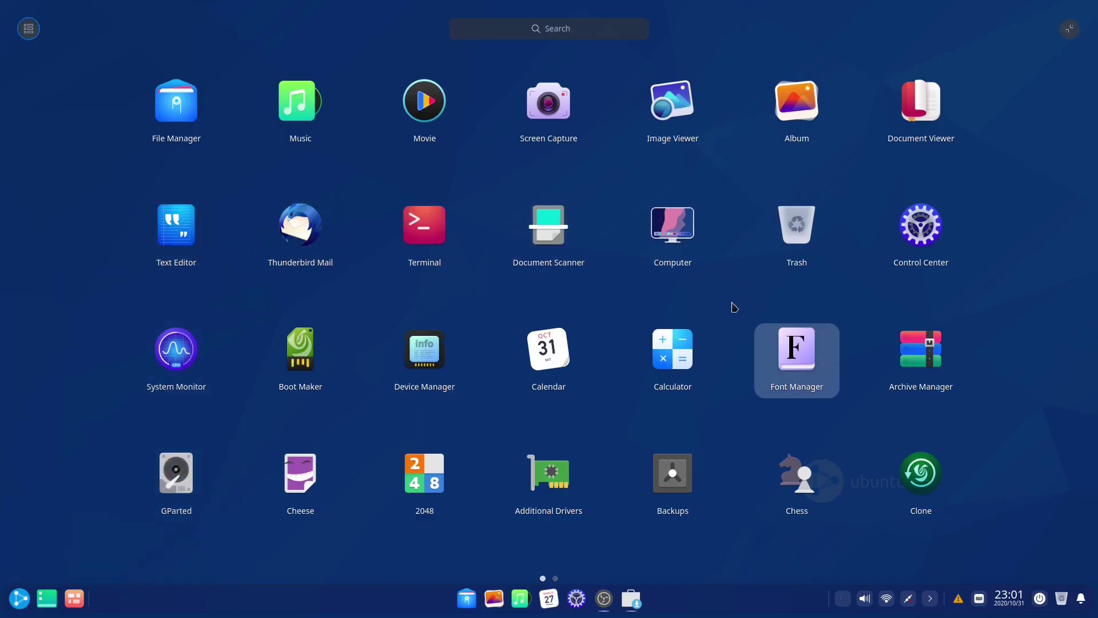
pyautogui.scroll(-1, 734, 307)
pyautogui.scroll(1, 734, 307)
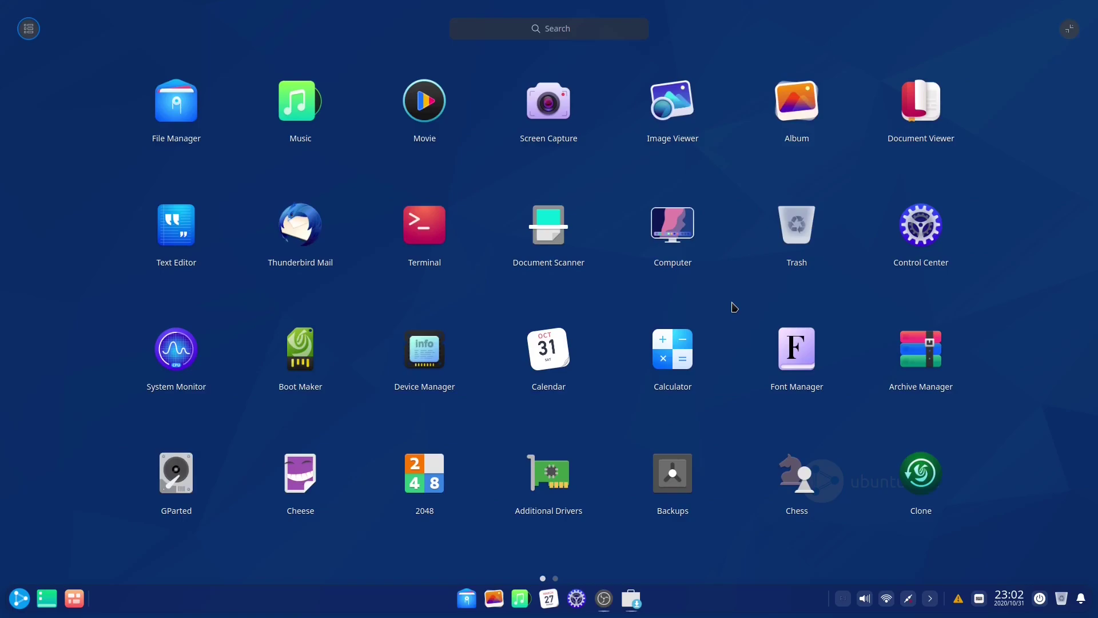
pyautogui.scroll(-1, 734, 308)
pyautogui.scroll(1, 734, 307)
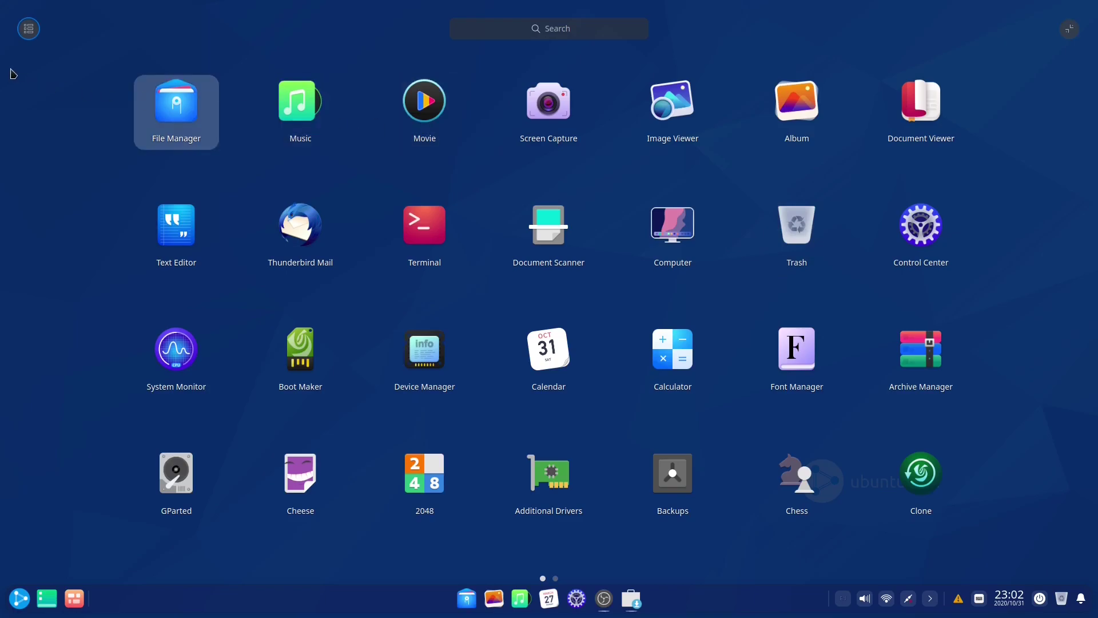
pyautogui.click(31, 34)
pyautogui.scroll(-2, 631, 258)
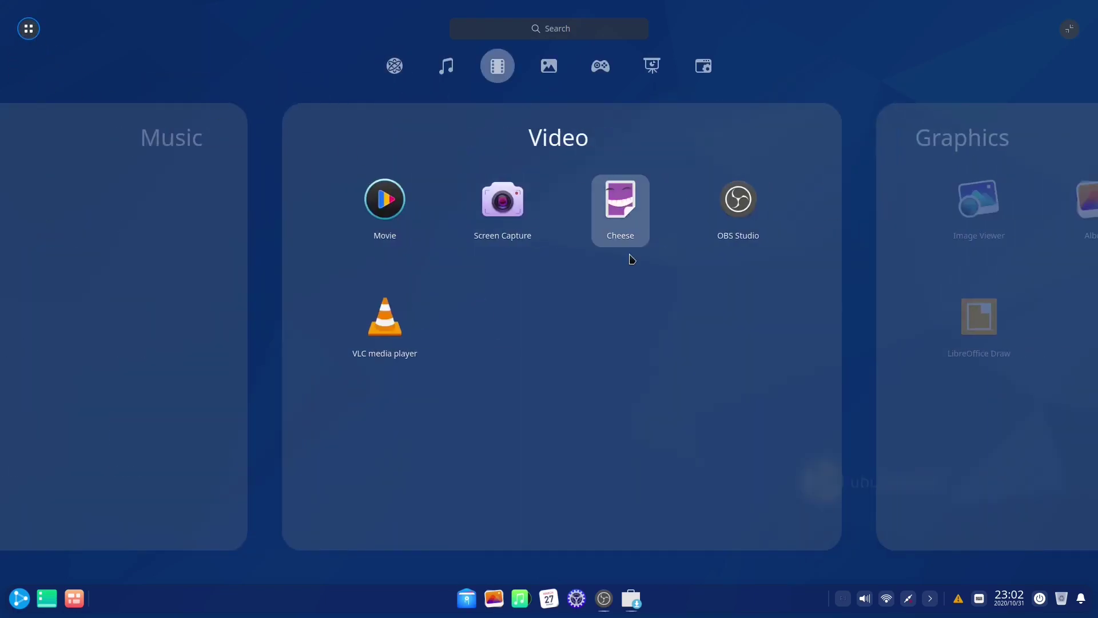
pyautogui.scroll(-2, 631, 259)
pyautogui.scroll(1, 632, 259)
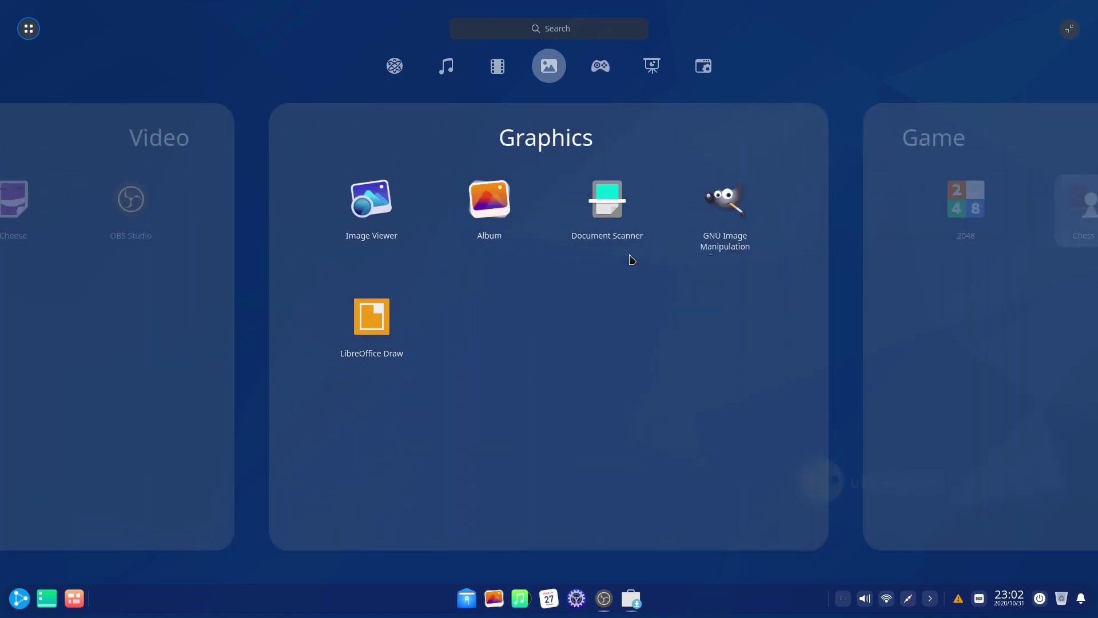
# - Try the coastal road, green hills, cliff and mountain wallpapers, then settle on the gorilla picture
pyautogui.rightClick(632, 485)
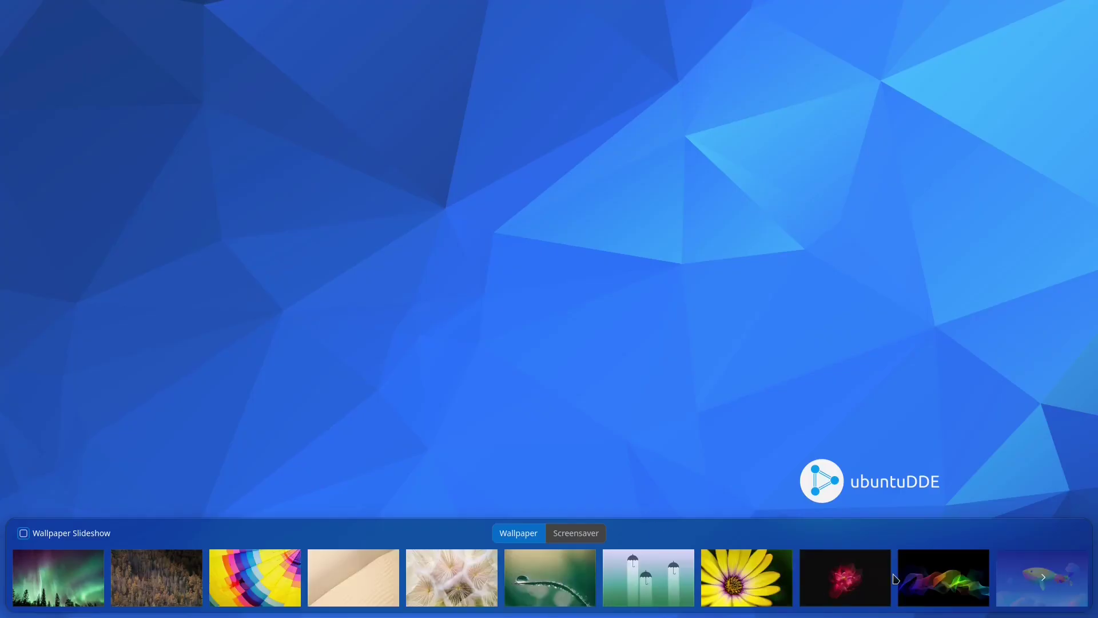
pyautogui.click(732, 589)
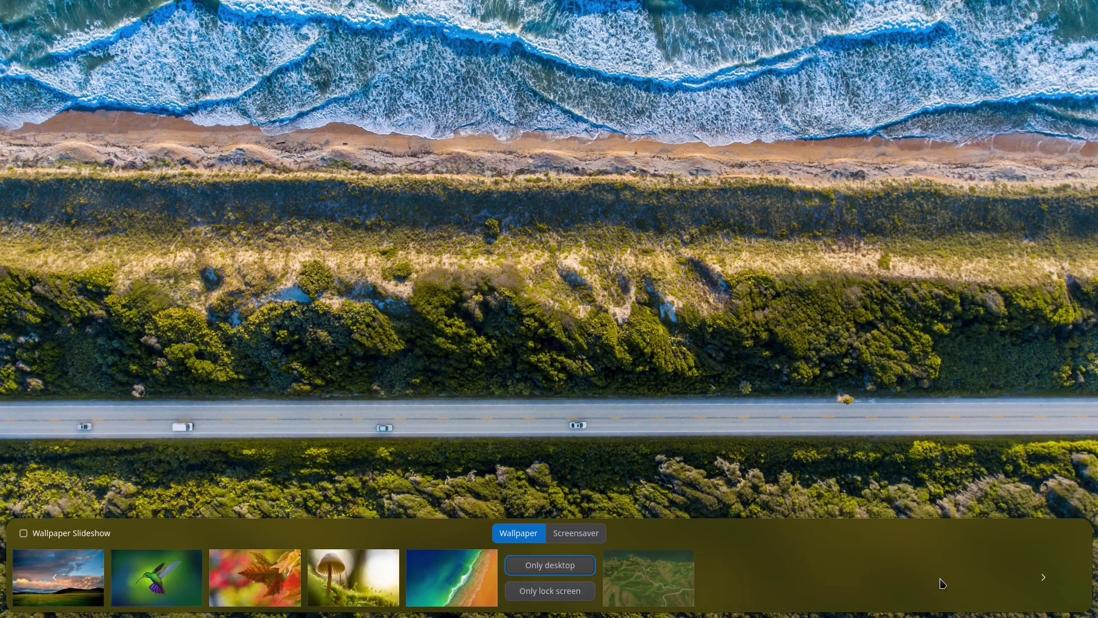
pyautogui.click(645, 578)
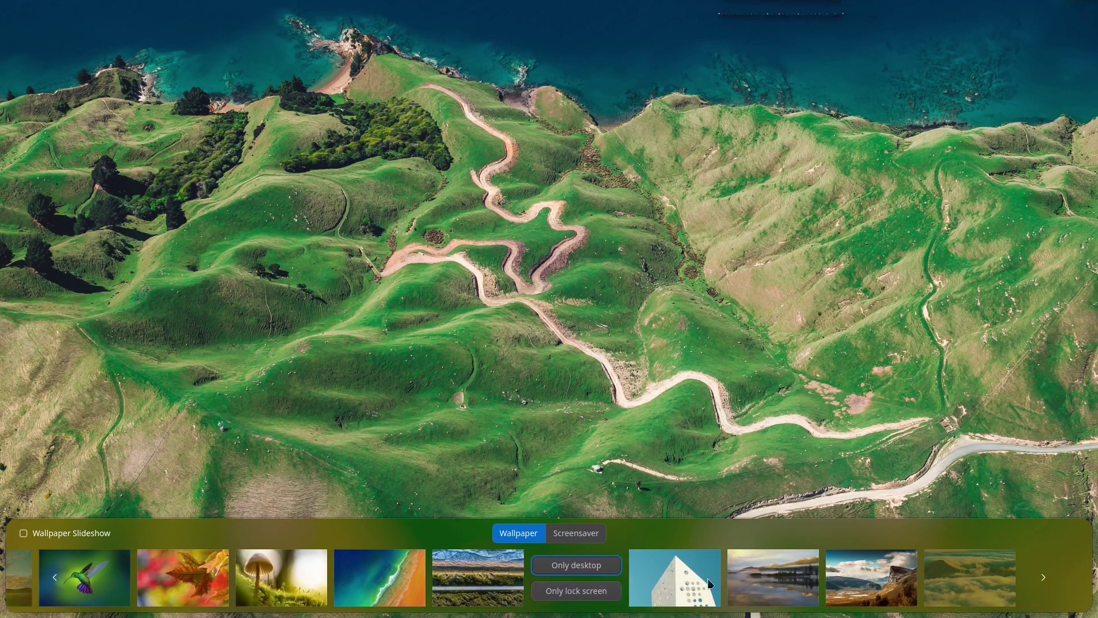
pyautogui.click(848, 581)
pyautogui.click(780, 584)
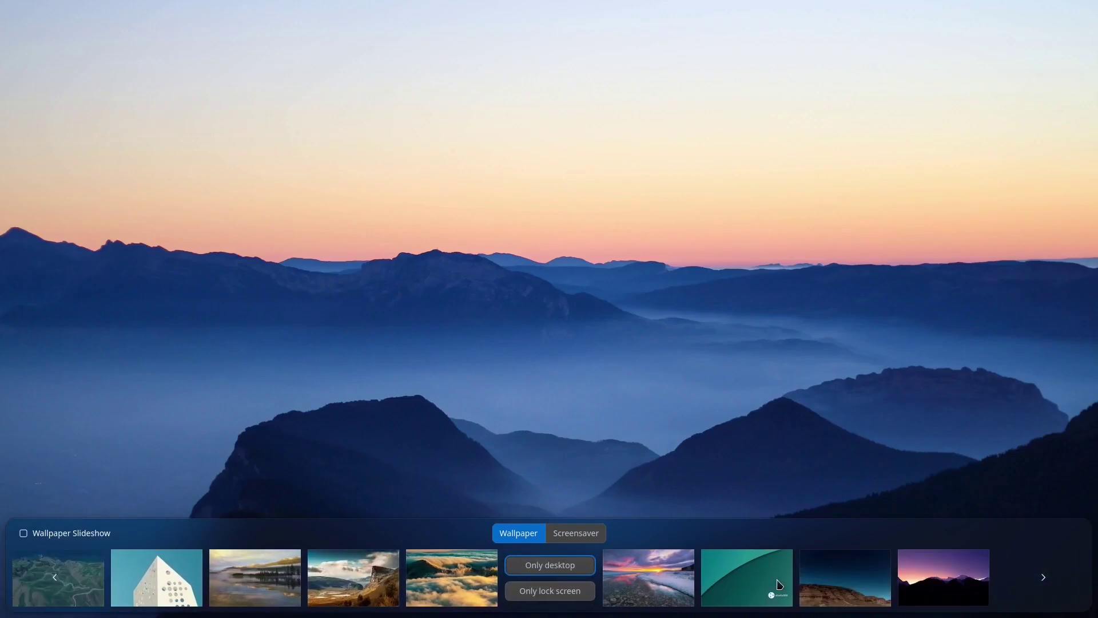
pyautogui.click(944, 577)
pyautogui.click(1038, 578)
pyautogui.click(858, 323)
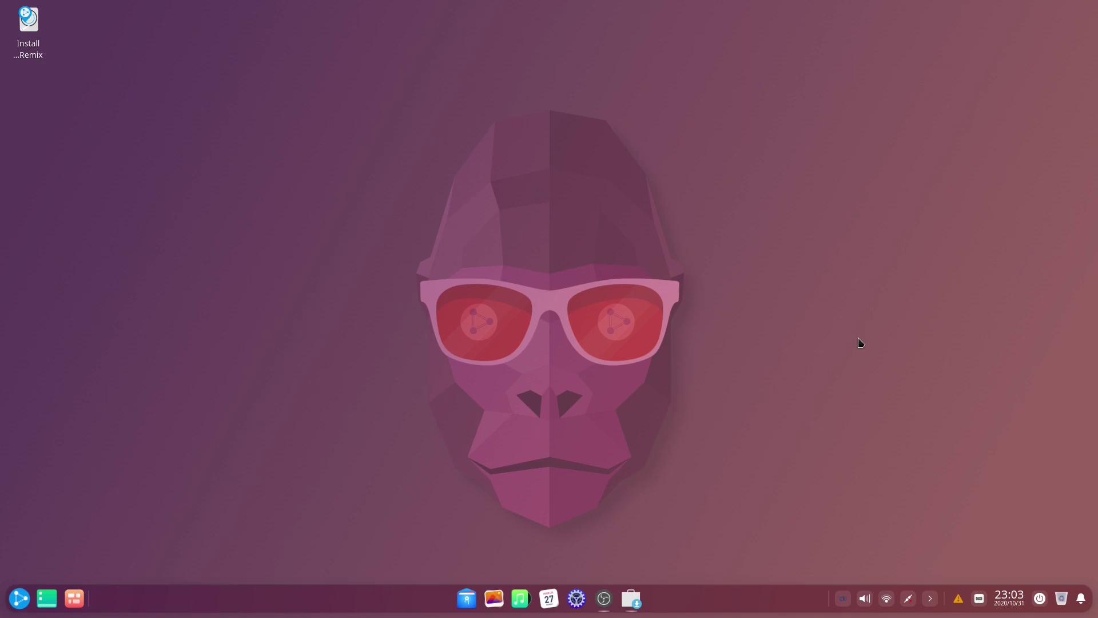
pyautogui.press('super')
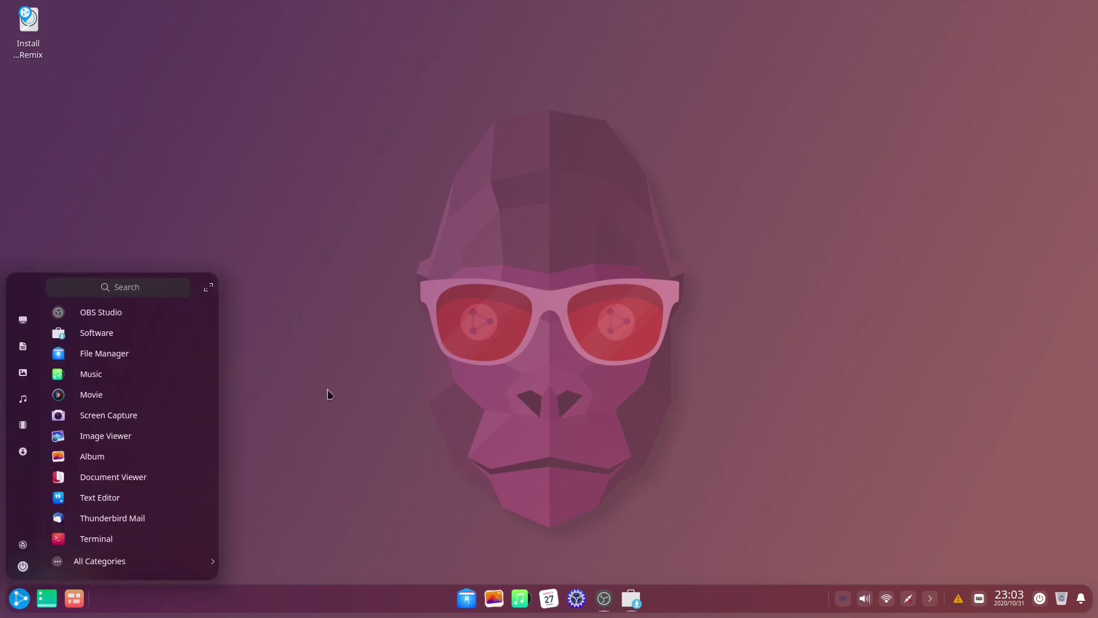
pyautogui.press('super')
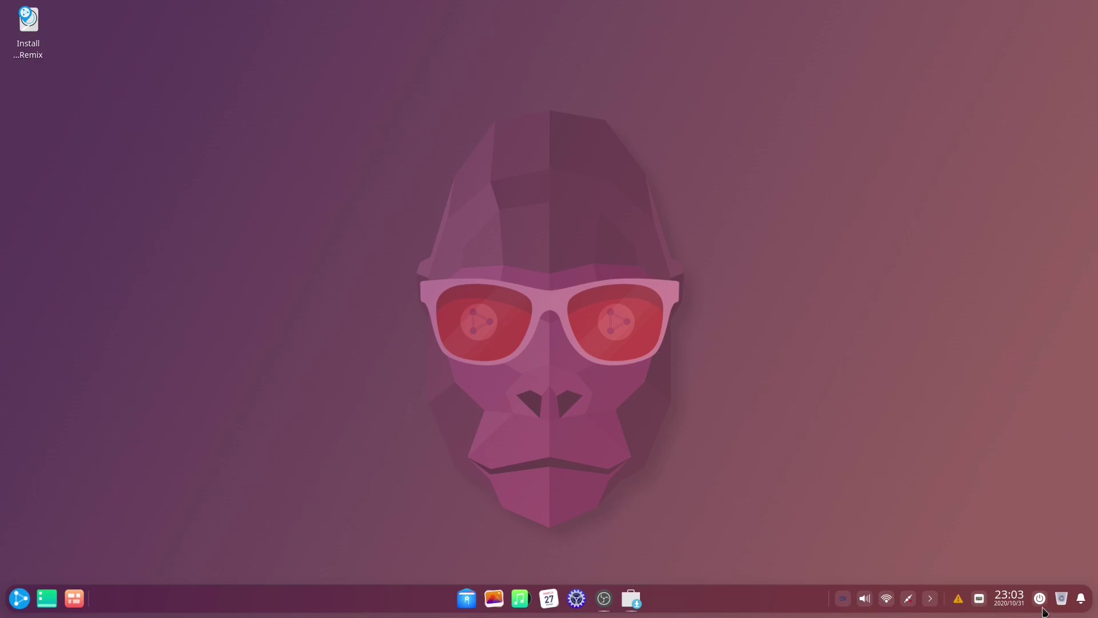
pyautogui.moveTo(1005, 607)
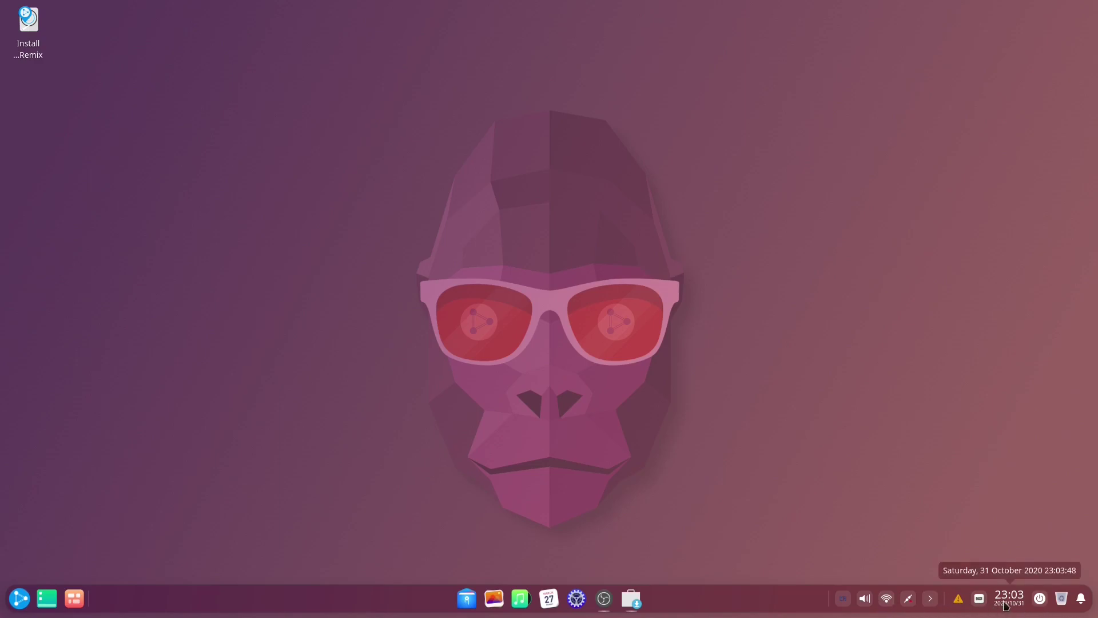